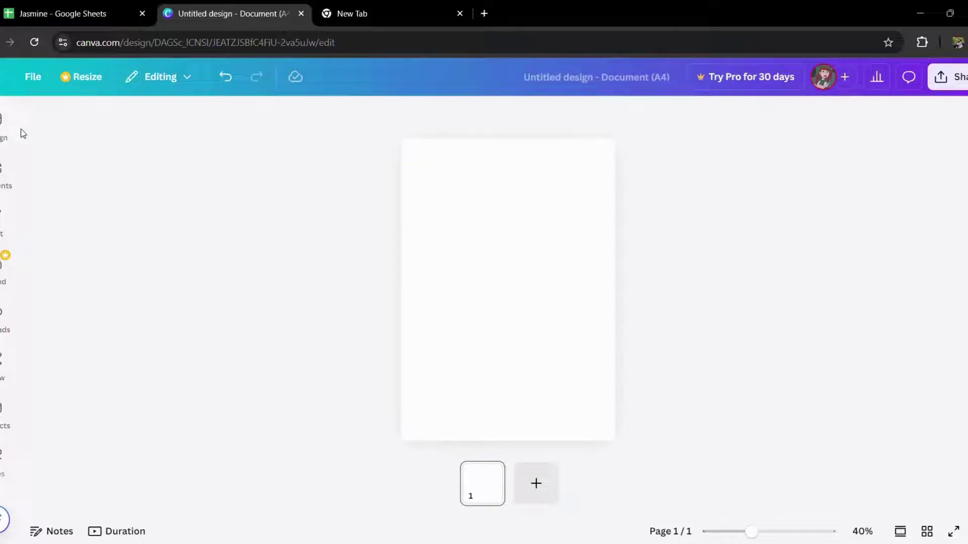
- Show the Uploads library so the 8-ball and vinyl record images are available
left_click(3, 312)
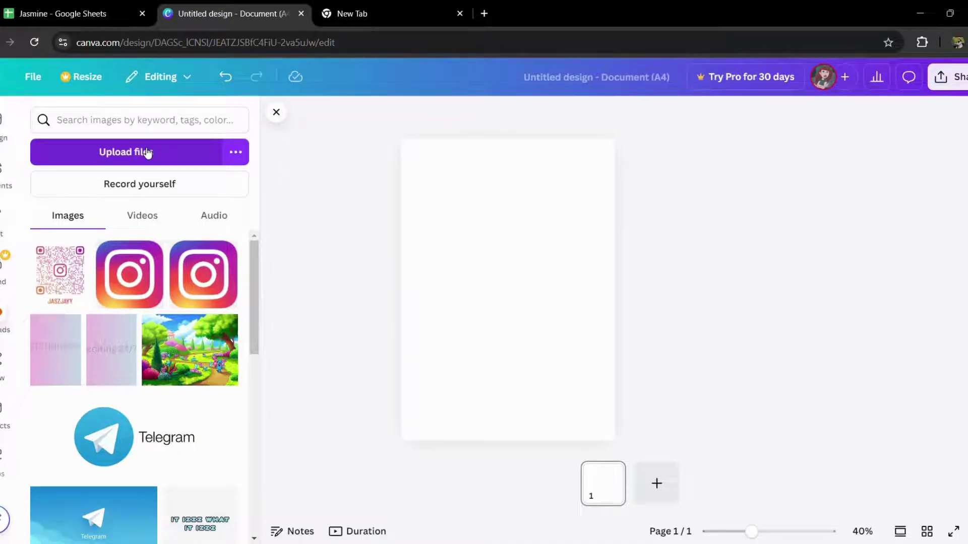
scroll(134, 384, "down", 2)
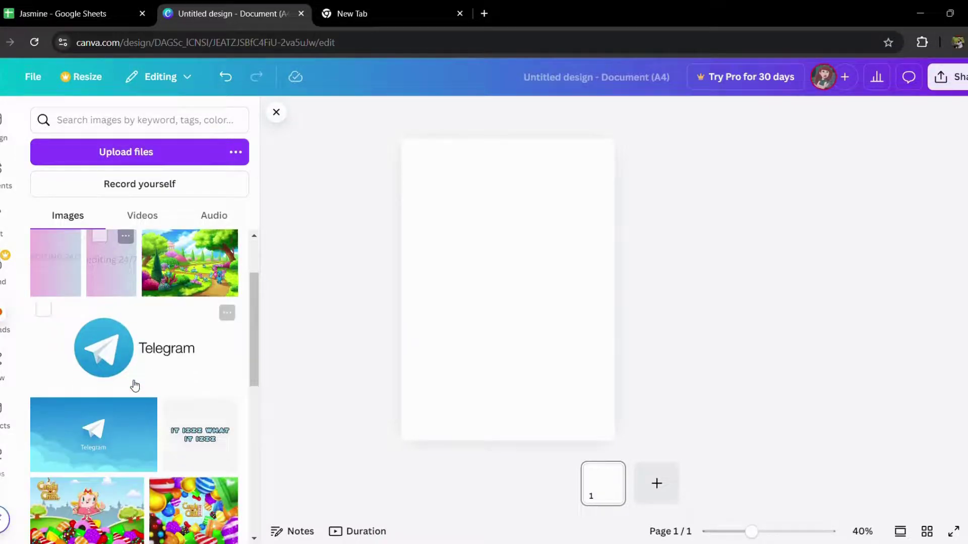
scroll(133, 384, "up", 2)
scroll(134, 385, "down", 5)
scroll(134, 384, "down", 2)
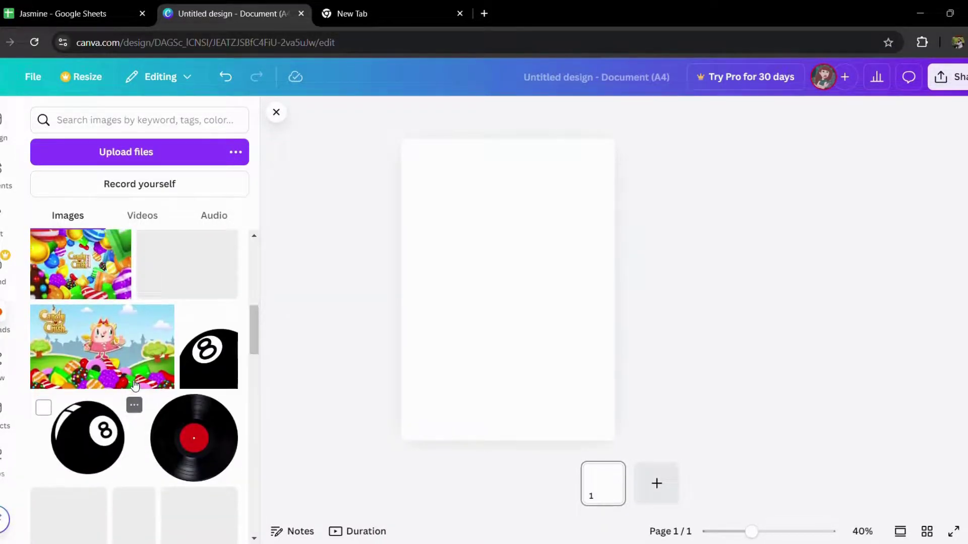
- Place the 8-ball mid-page and a shrunken vinyl record at the top-left corner
left_click(69, 453)
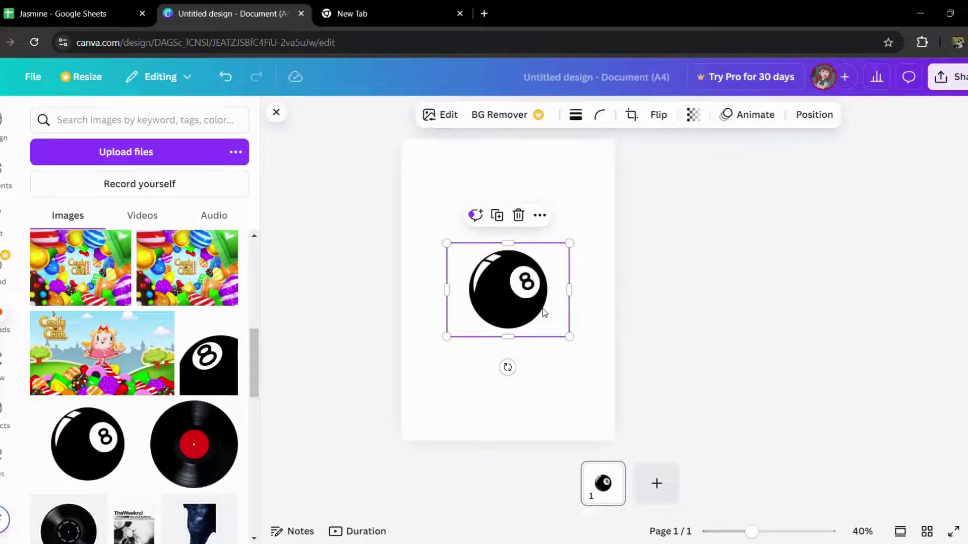
left_click(583, 240)
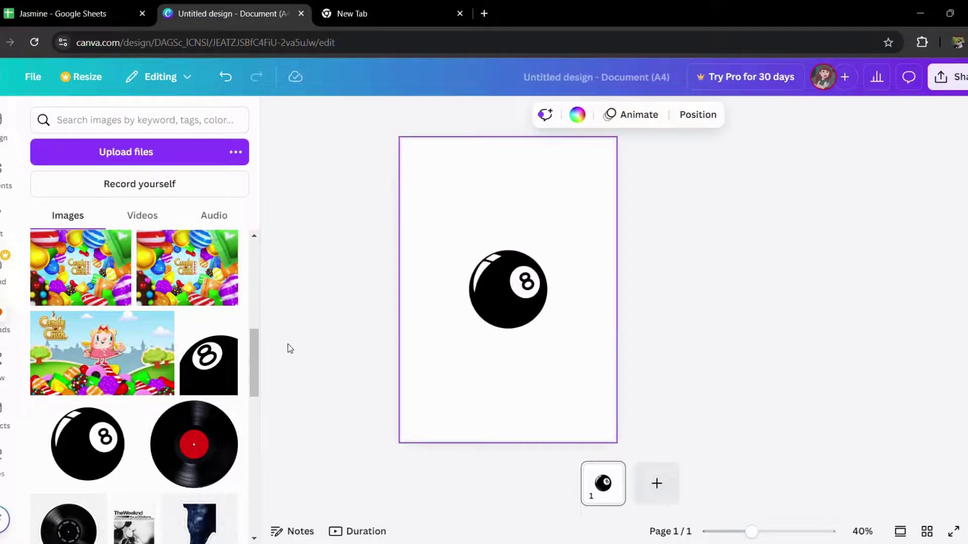
scroll(148, 457, "down", 2)
scroll(174, 408, "down", 1)
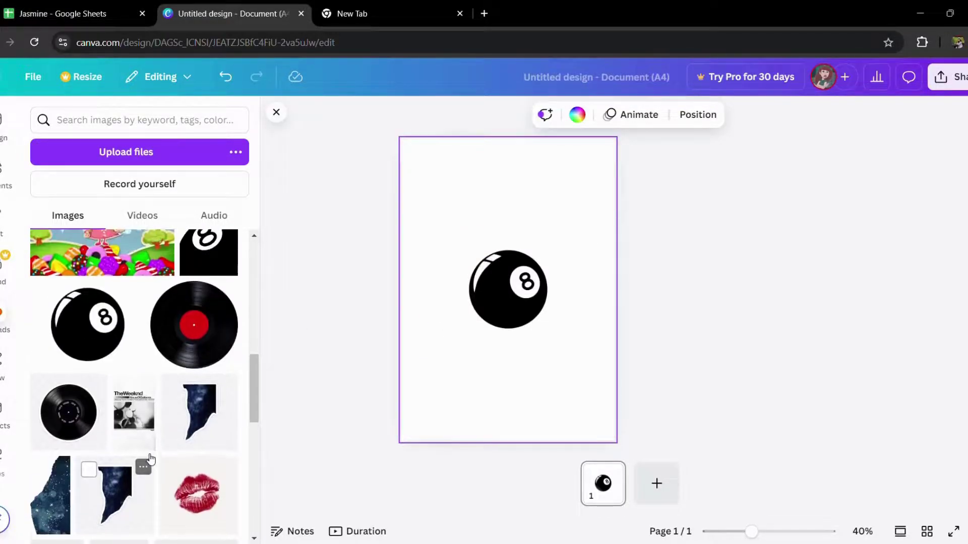
left_click(198, 357)
left_click_drag(493, 268, 468, 198)
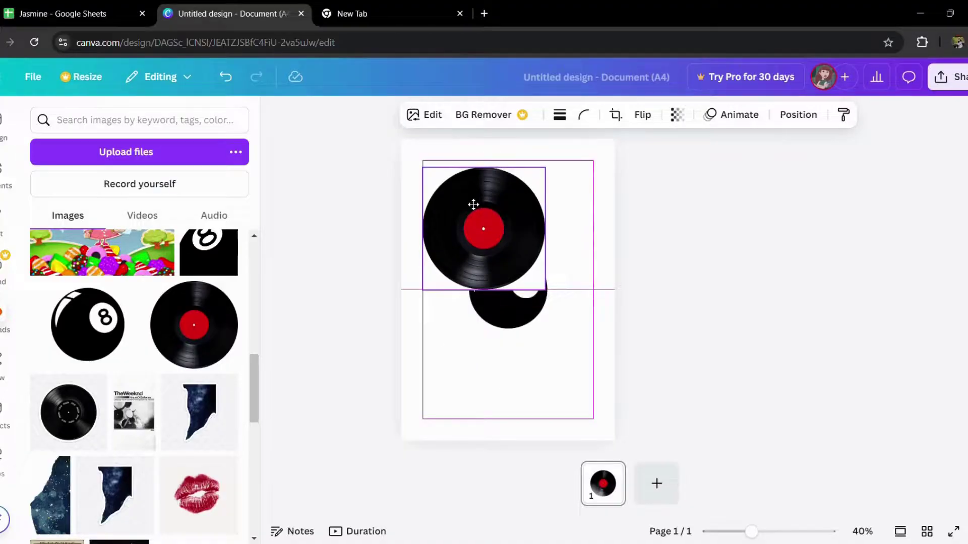
left_click_drag(545, 278, 495, 227)
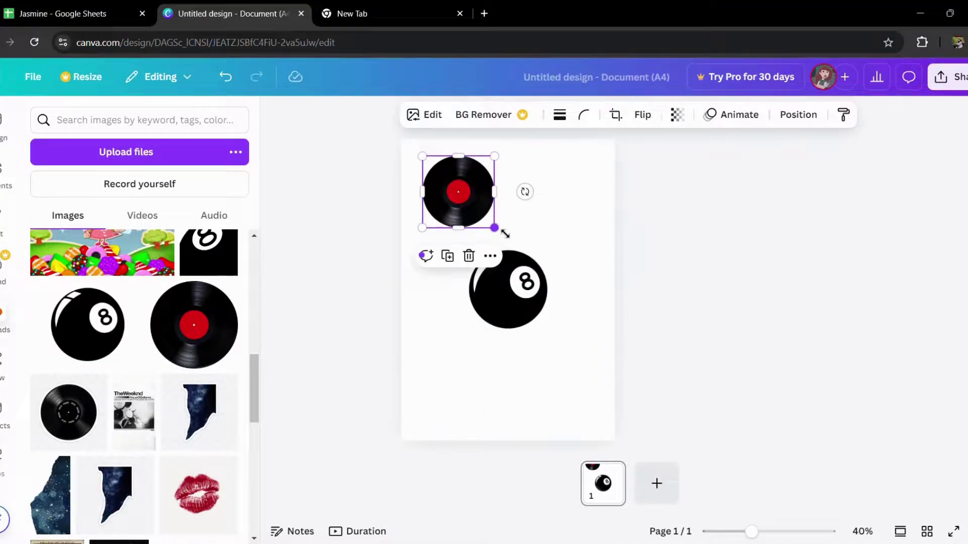
- Place a shrunken red lips image bottom-right below the 8-ball and select the 8-ball for enlarging
left_click(227, 483)
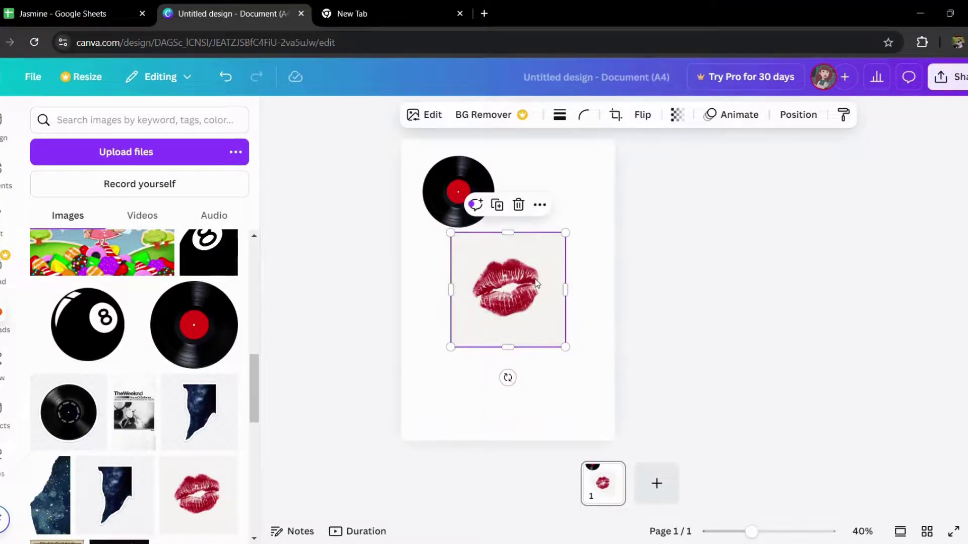
left_click_drag(545, 294, 589, 389)
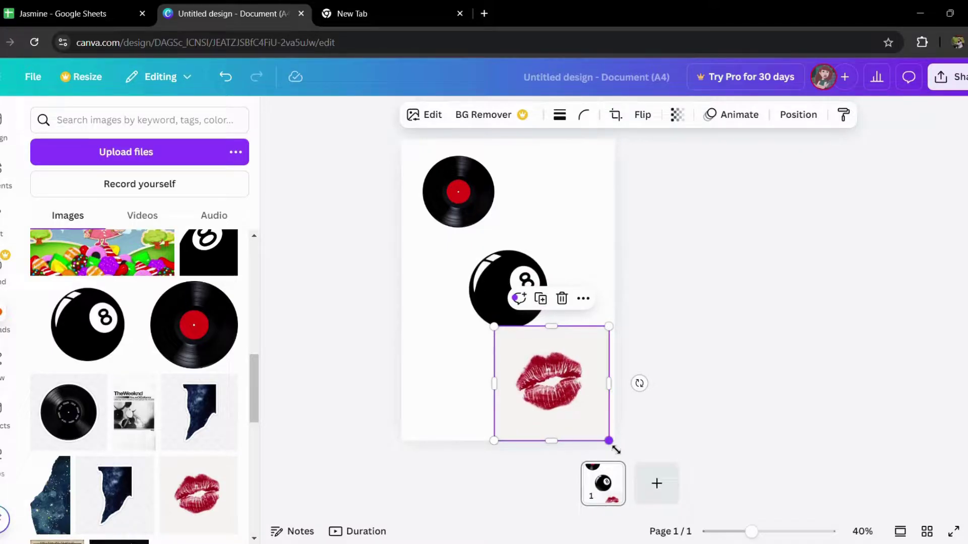
left_click_drag(609, 441, 573, 418)
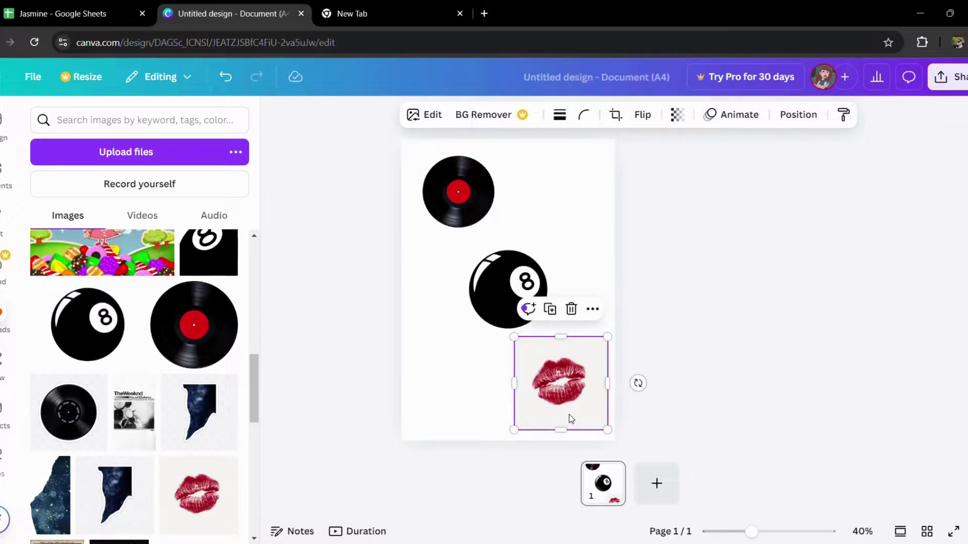
left_click(596, 244)
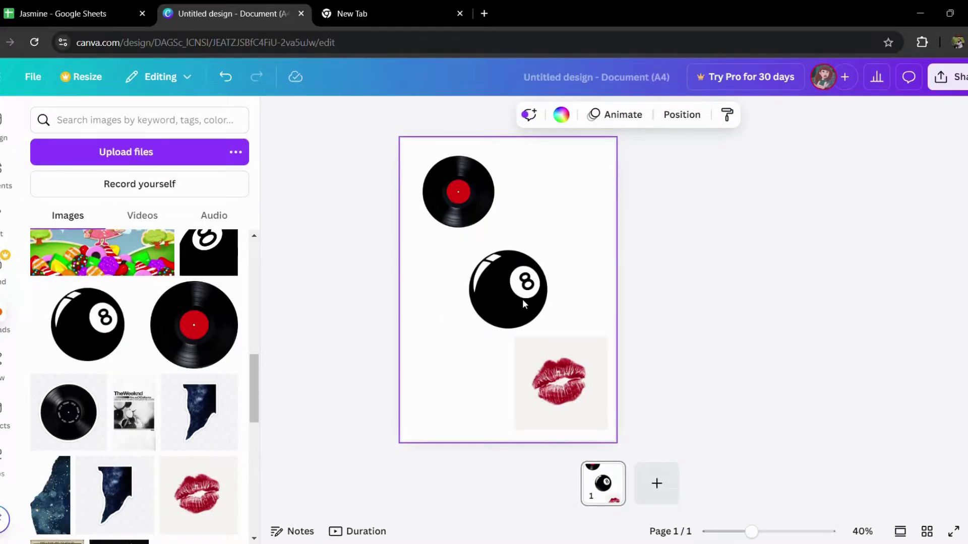
left_click(545, 251)
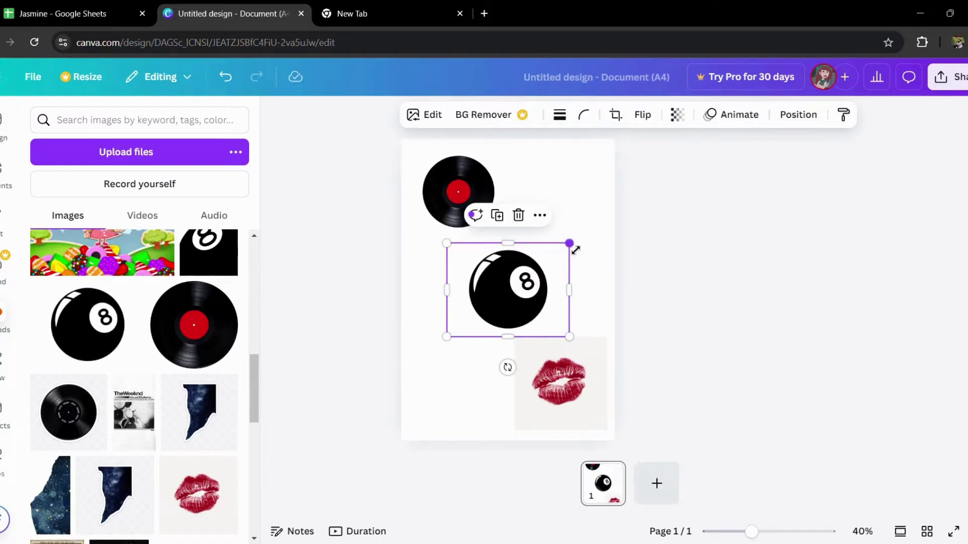